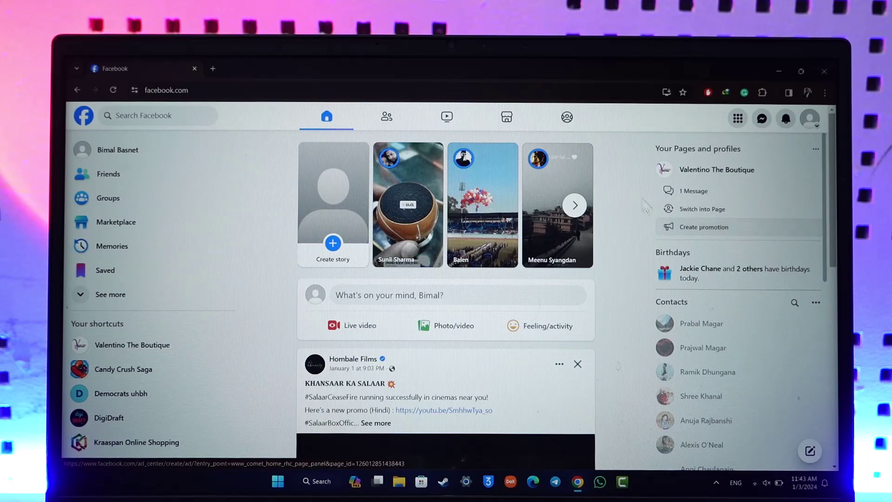
From the profile avatar menu, go to Settings & privacy and open the full Settings page.
key(ctrl+l)
key(Escape)
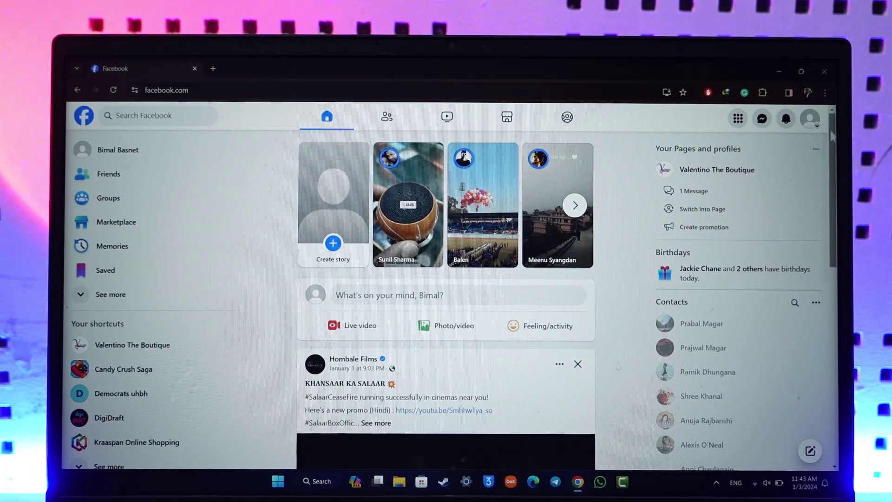
click(809, 119)
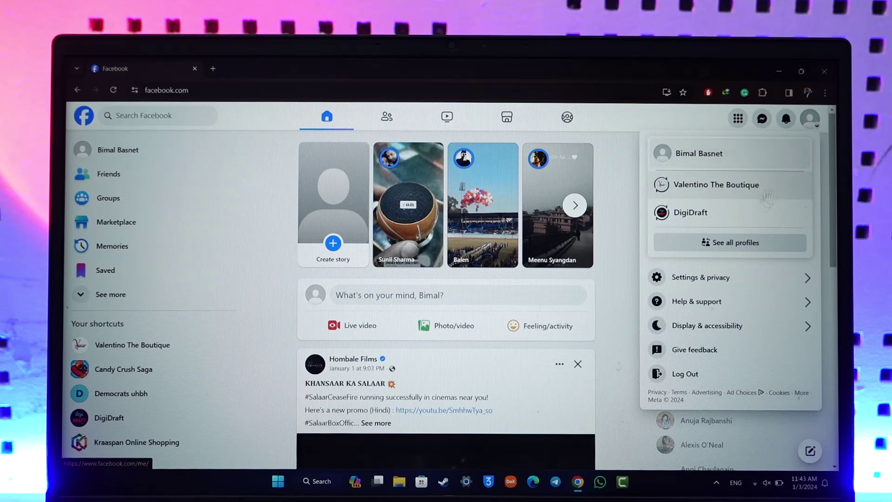
click(707, 279)
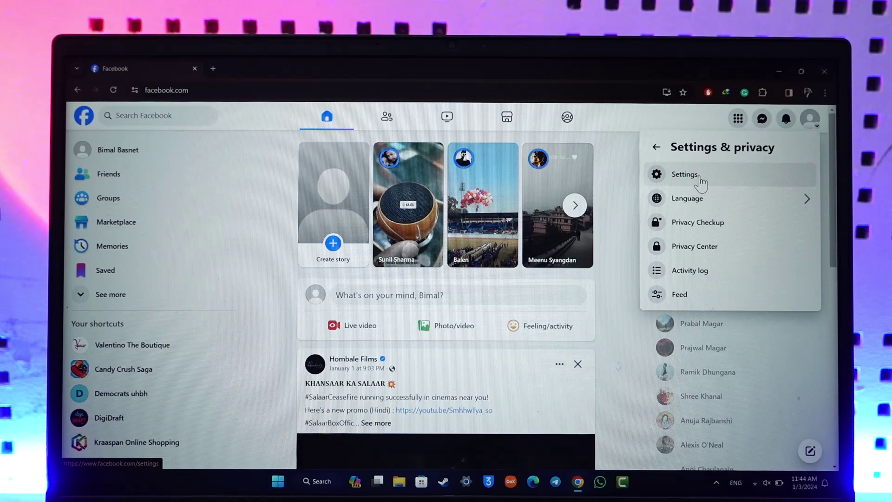
click(701, 180)
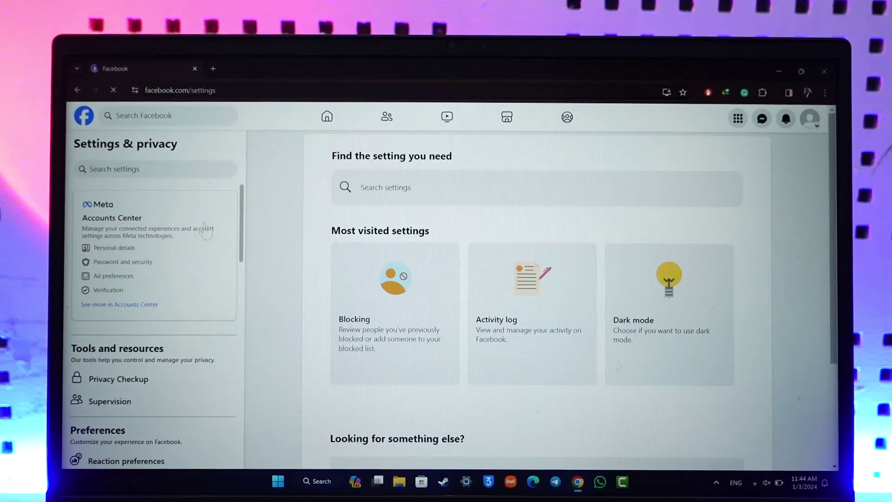
Open Accounts Center's Personal details and show the Account ownership and control options.
click(132, 305)
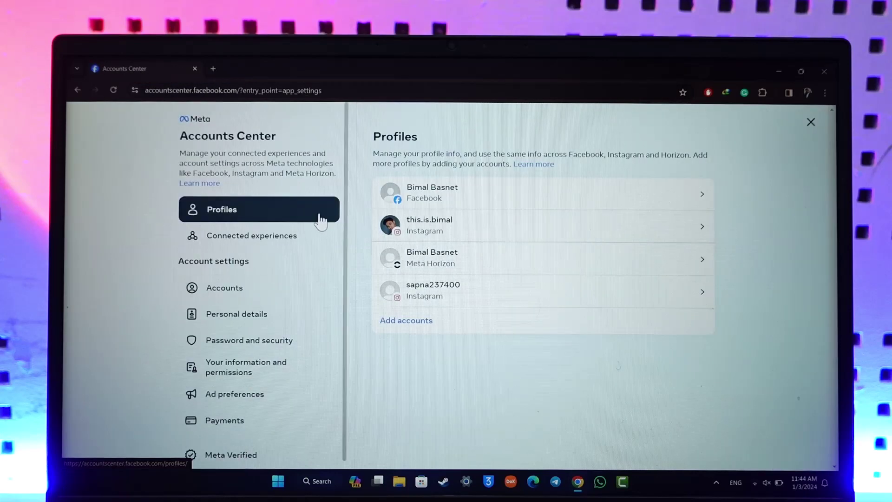
click(258, 315)
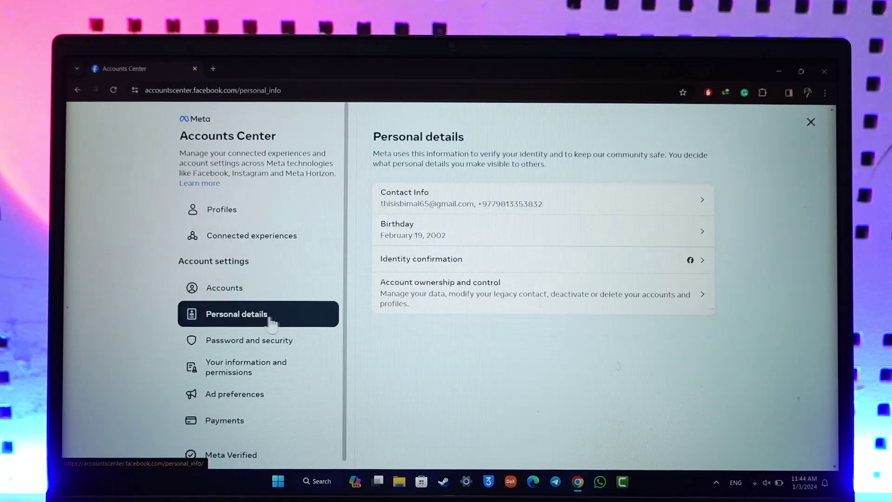
click(488, 293)
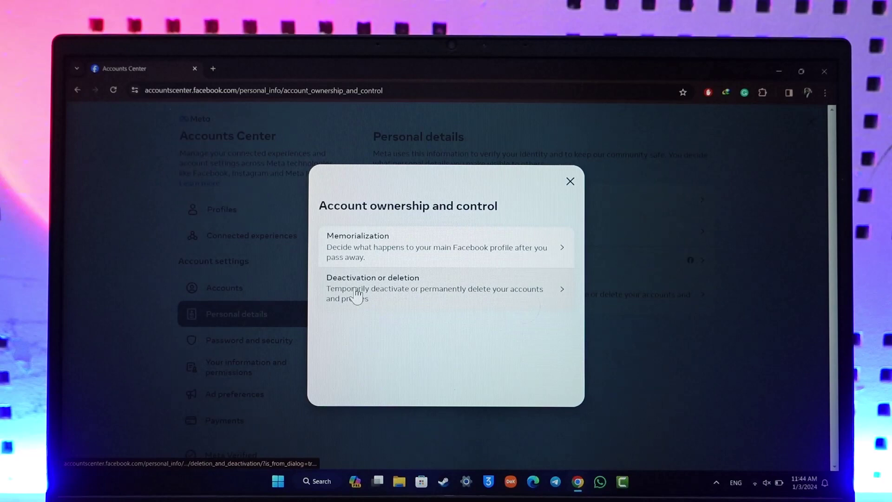
Start permanent deletion of the Facebook account past Continue, then close the dialog unconfirmed.
click(358, 293)
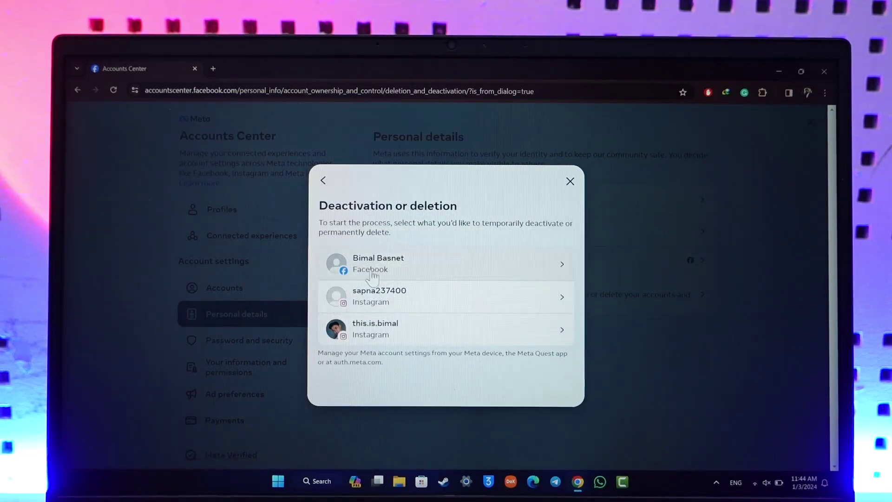
click(376, 268)
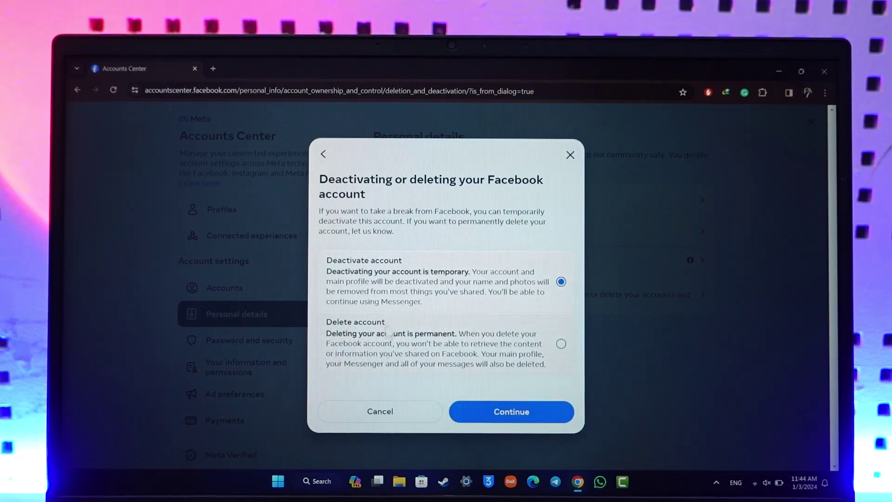
click(389, 333)
click(491, 411)
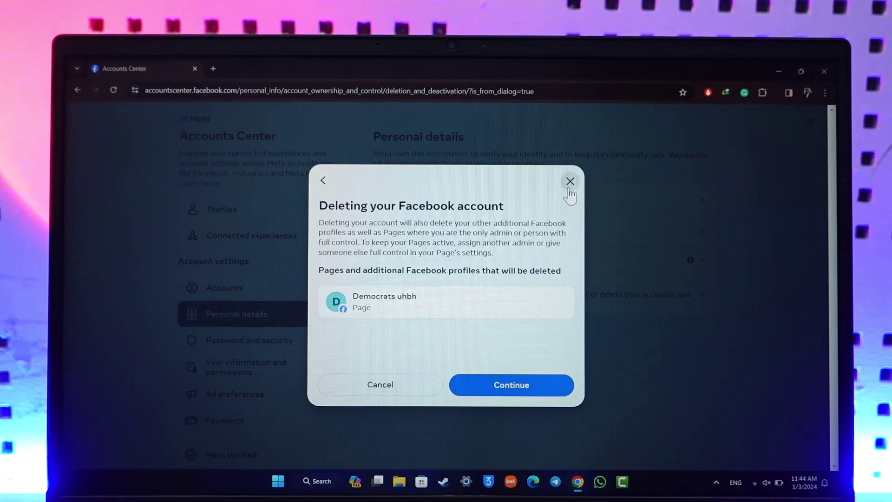
click(570, 181)
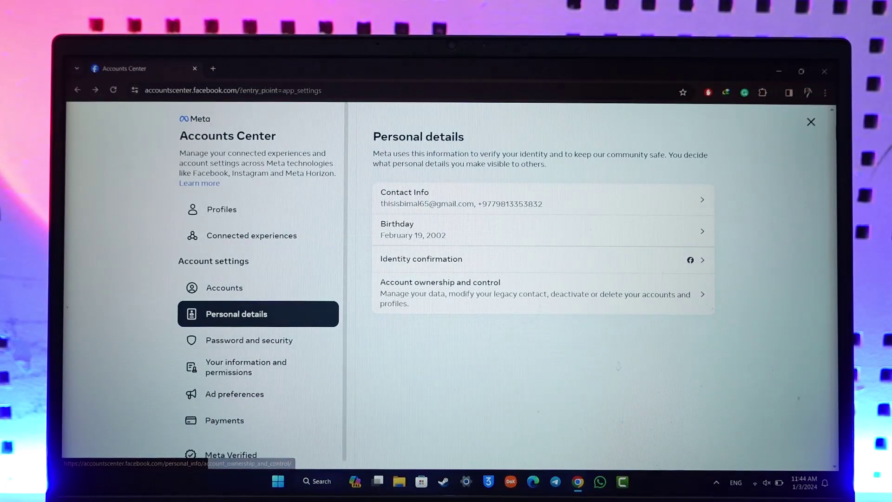
Close Accounts Center to return to the Facebook Settings & privacy page.
click(810, 122)
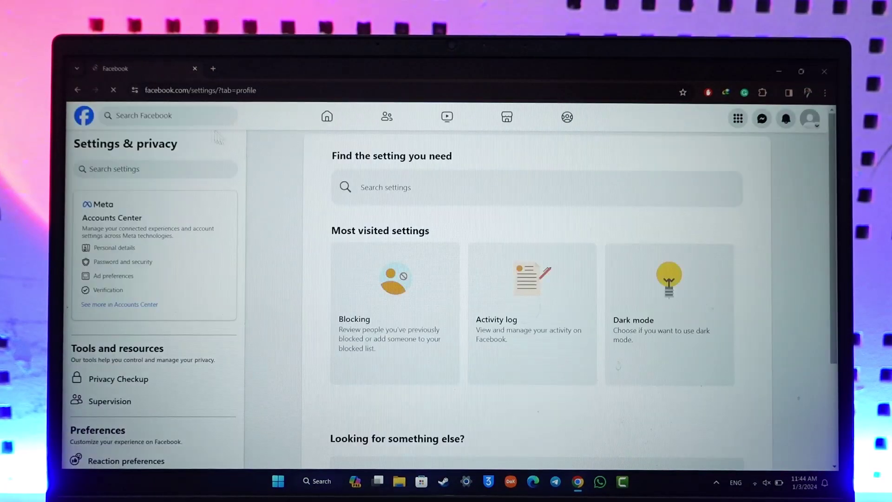